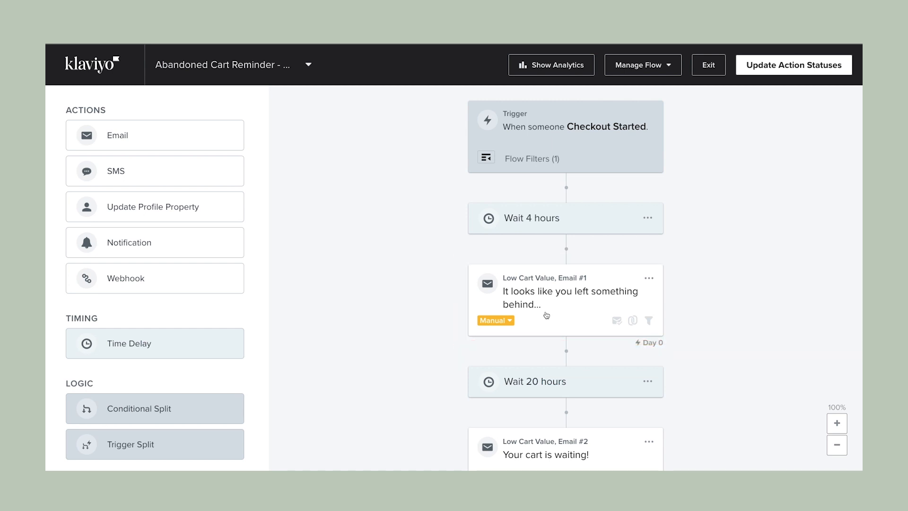
# Open the Low Cart Value, Email #1 message from the abandoned cart flow in the email editor.
pyautogui.click(546, 316)
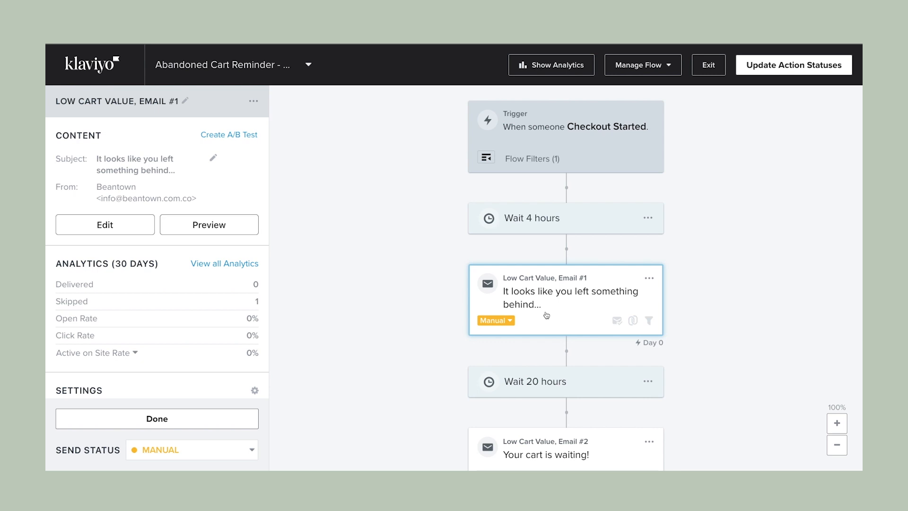
pyautogui.click(108, 226)
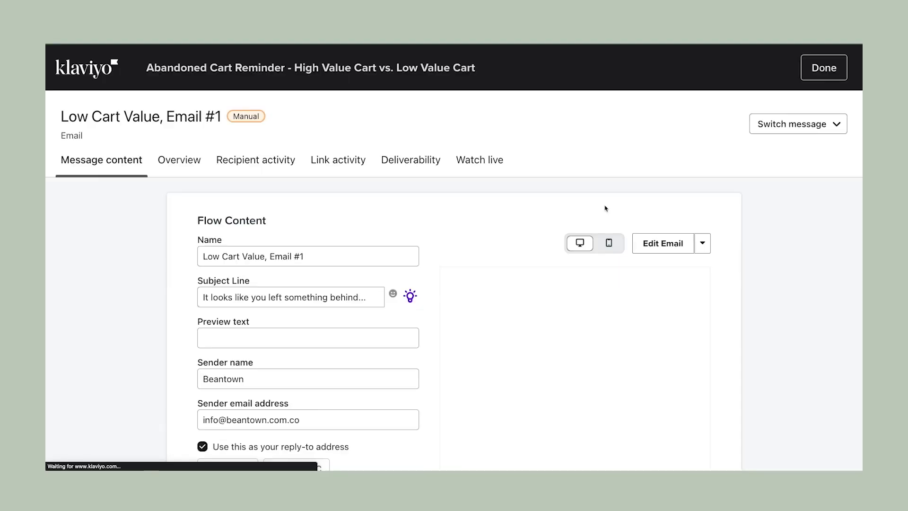
pyautogui.click(664, 244)
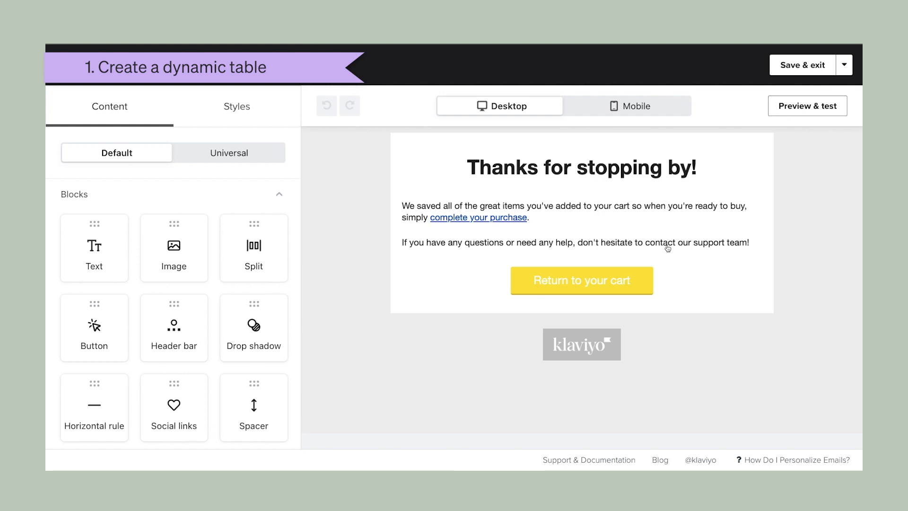
# Insert a table block below the paragraph with the "complete your purchase" link and make its table data dynamic.
pyautogui.scroll(-2, 190, 388)
pyautogui.moveTo(189, 391); pyautogui.dragTo(440, 239)
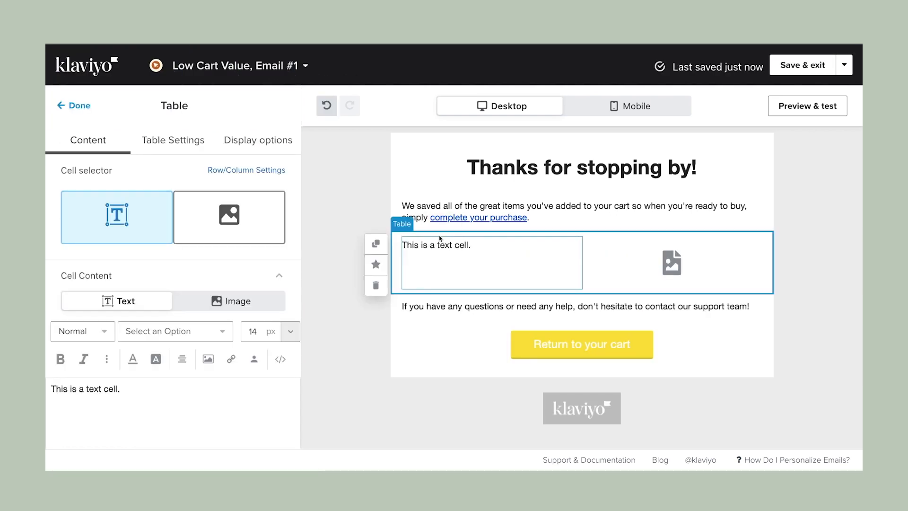
pyautogui.click(173, 142)
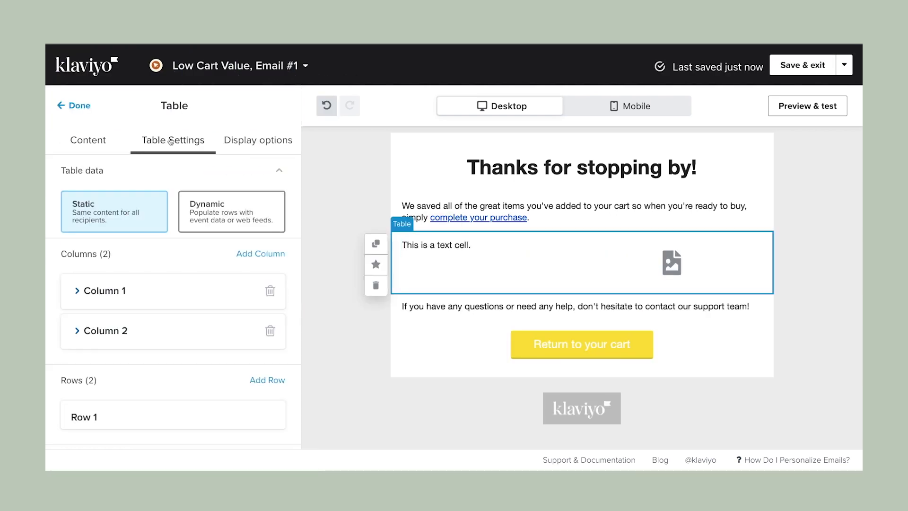
pyautogui.click(203, 211)
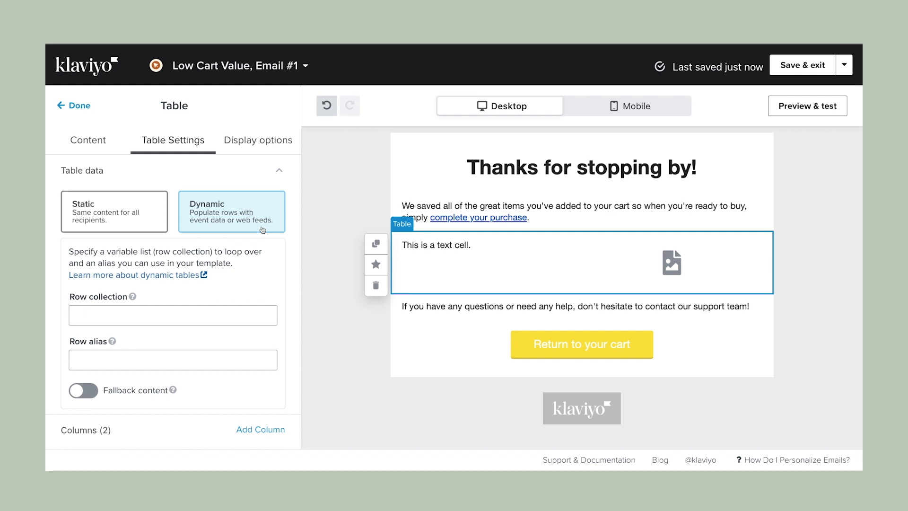
# Change the table's first dynamic cell to an image cell and the second to a text cell.
pyautogui.click(105, 145)
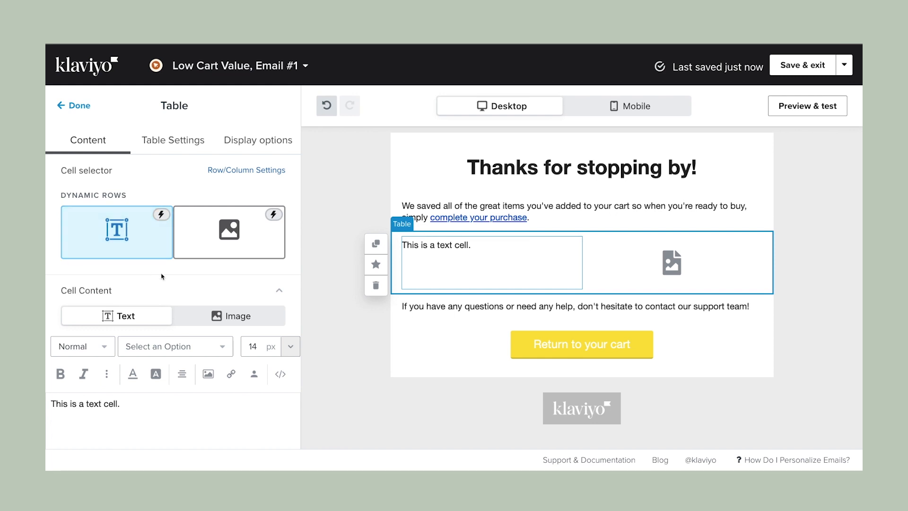
pyautogui.click(195, 316)
pyautogui.click(212, 247)
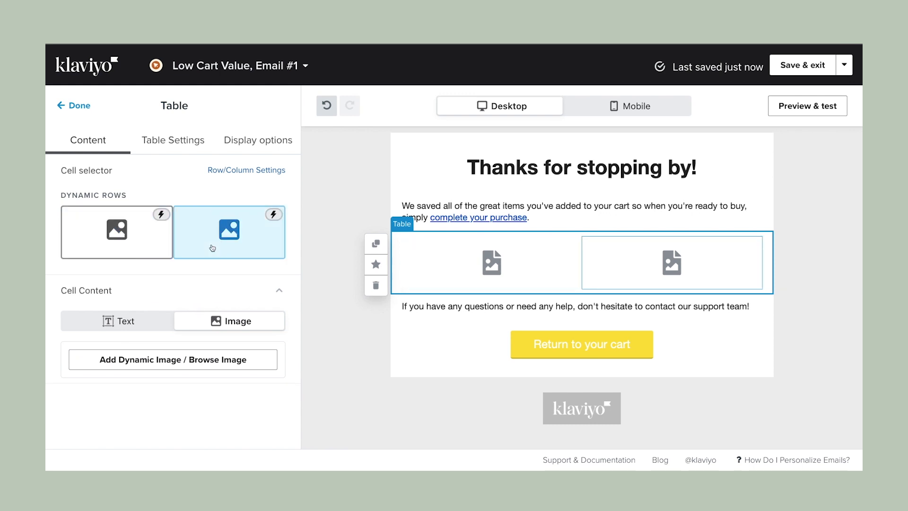
pyautogui.click(141, 328)
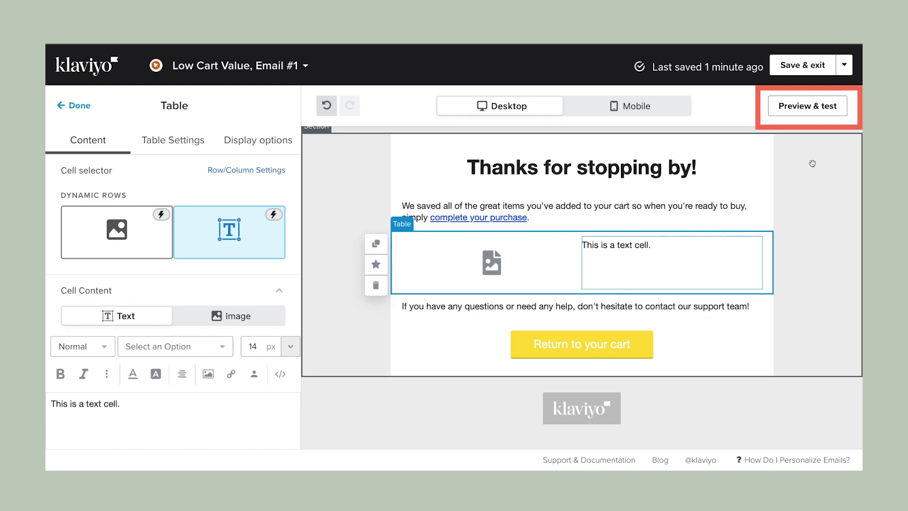
# Preview the email's event properties, copy the title variable of the first line item's product, and return to the editor.
pyautogui.click(817, 113)
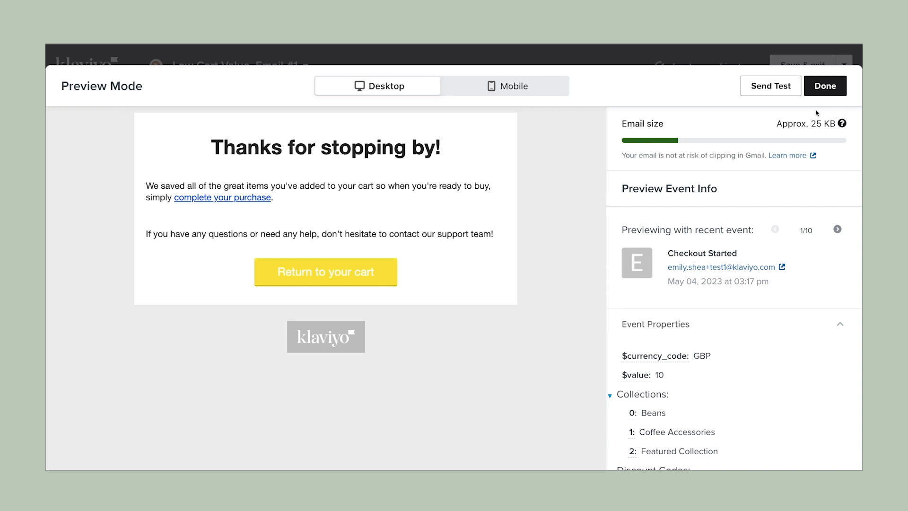
pyautogui.scroll(-3, 827, 300)
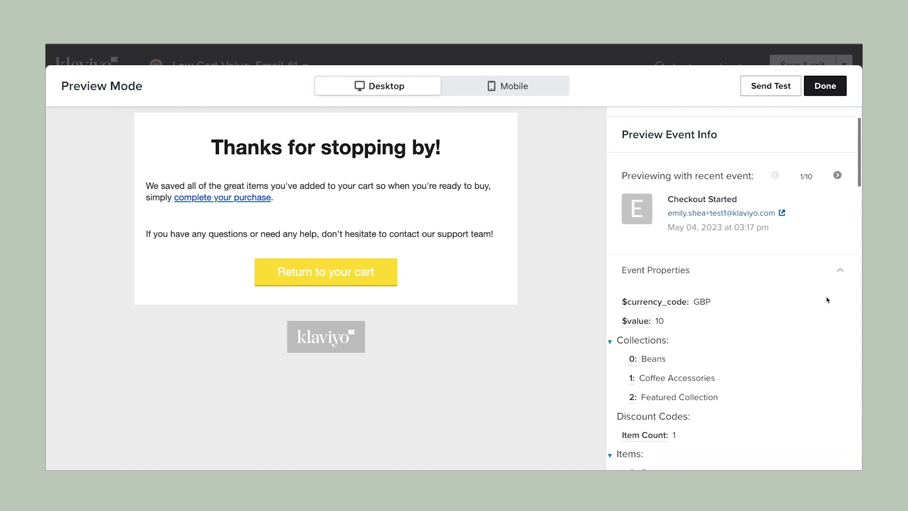
pyautogui.scroll(-2, 827, 300)
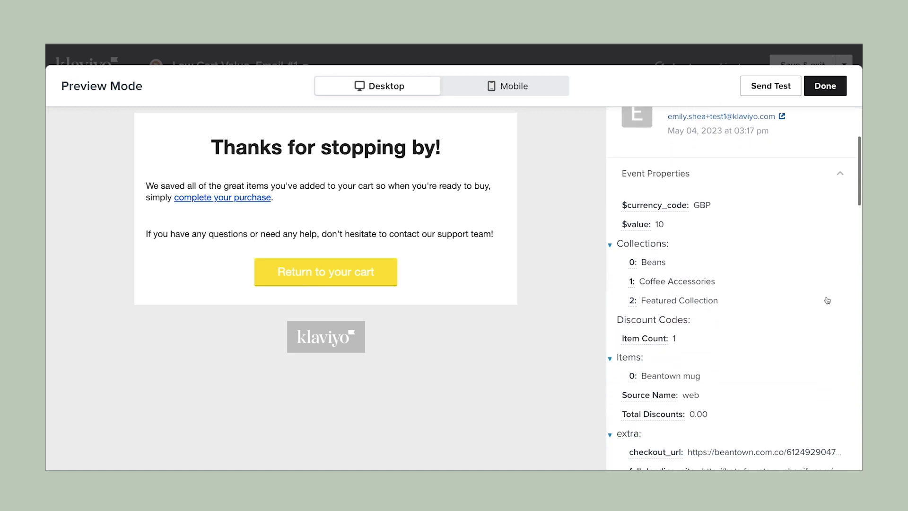
pyautogui.scroll(-1, 827, 299)
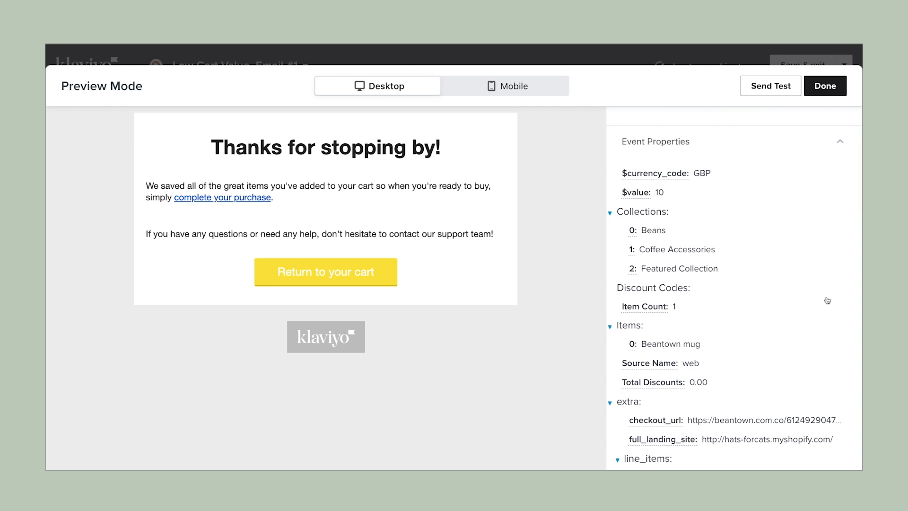
pyautogui.scroll(-1, 826, 300)
pyautogui.scroll(-2, 827, 300)
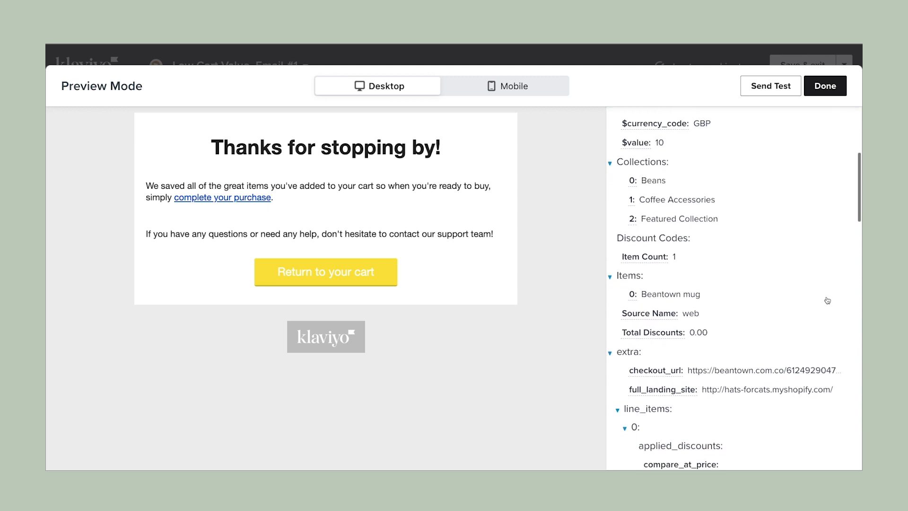
pyautogui.scroll(-5, 827, 299)
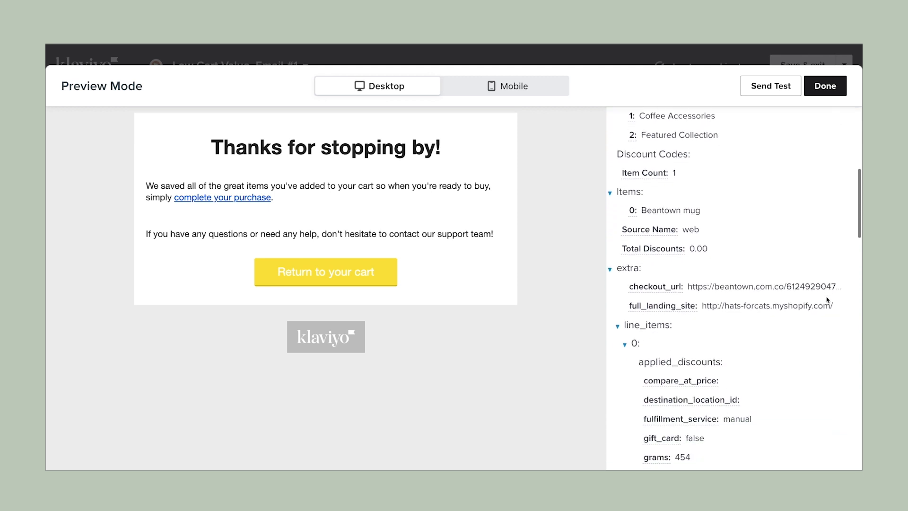
pyautogui.scroll(-2, 827, 300)
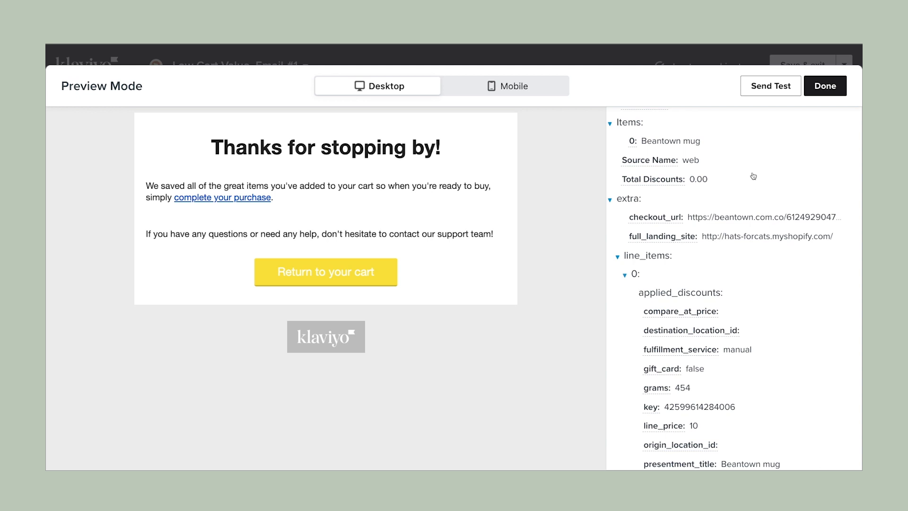
pyautogui.scroll(-2, 759, 342)
pyautogui.scroll(-2, 758, 342)
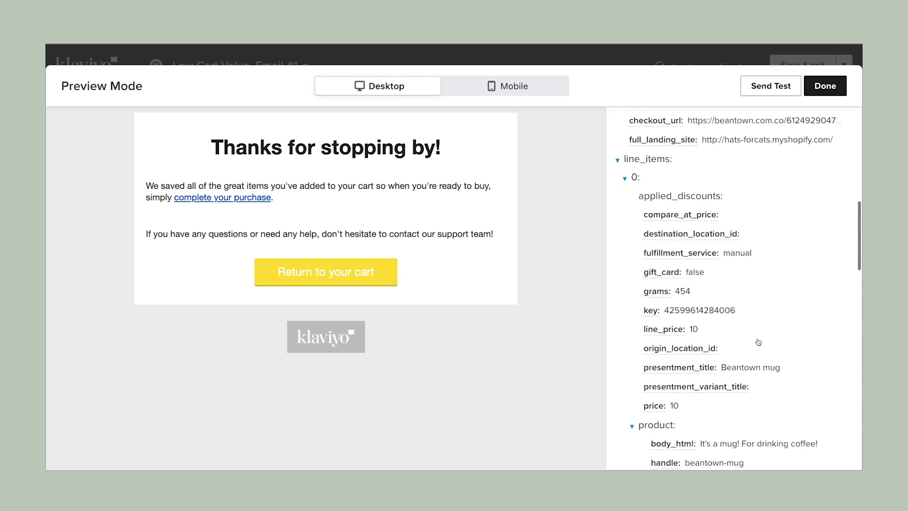
pyautogui.scroll(-7, 758, 342)
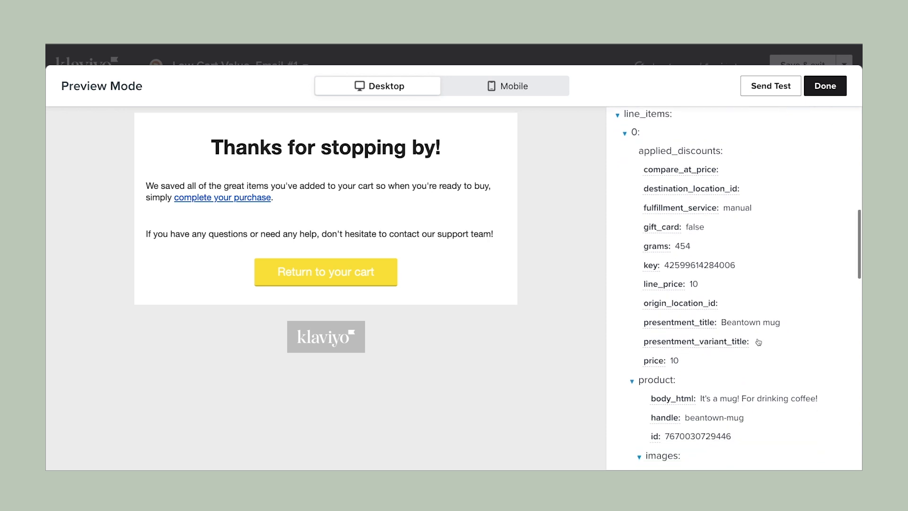
pyautogui.scroll(-7, 758, 342)
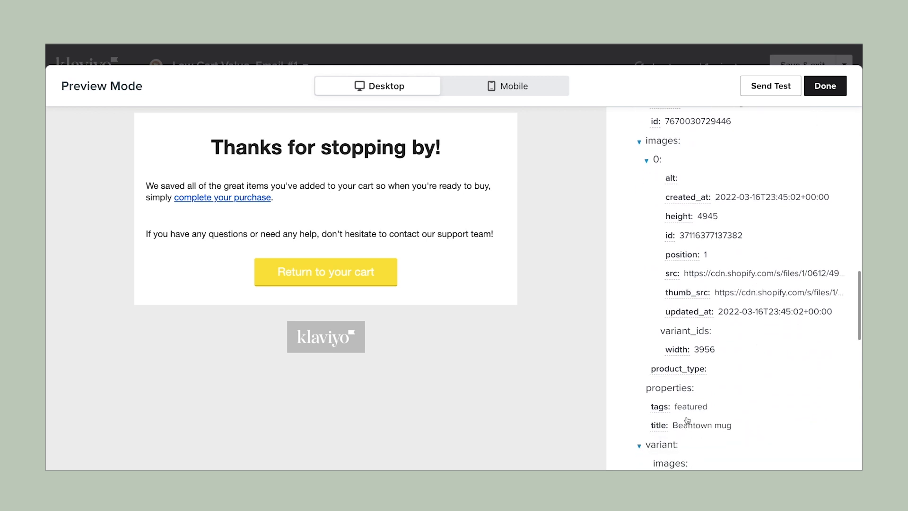
pyautogui.click(658, 426)
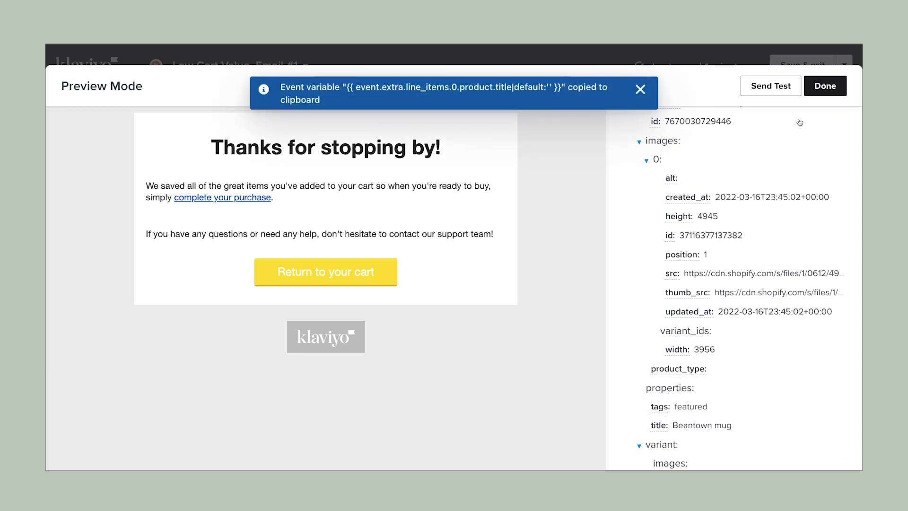
pyautogui.click(825, 86)
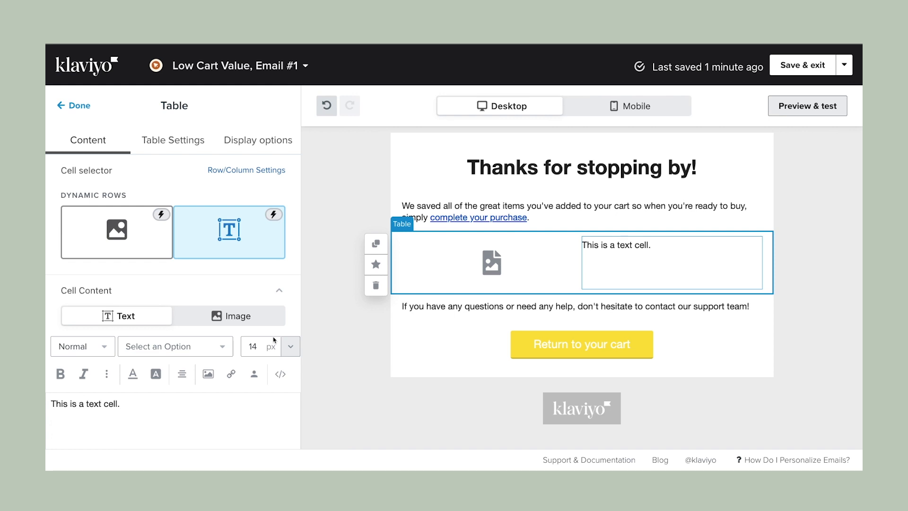
# Set the dynamic table's row collection to event.extra.line_items by pasting the copied variable and trimming the rest, including the braces.
pyautogui.click(171, 144)
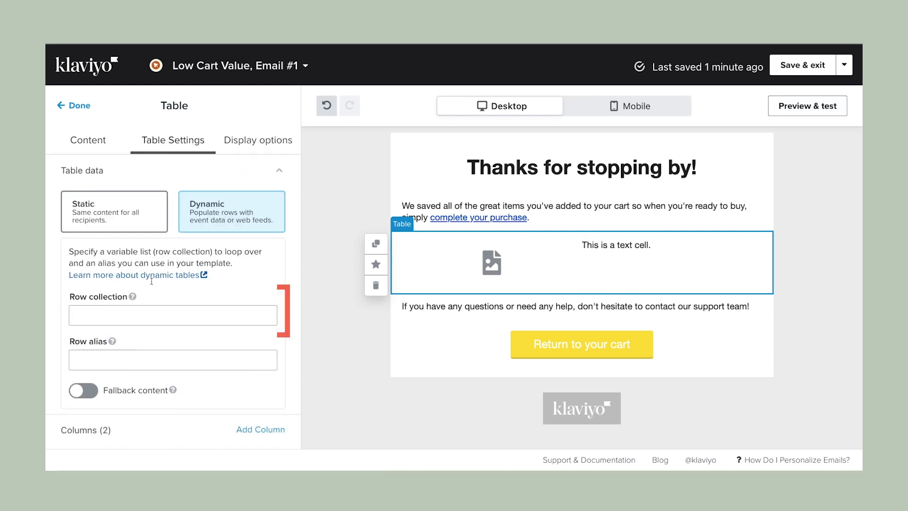
pyautogui.click(146, 312)
pyautogui.hotkey('ctrl', 'v')
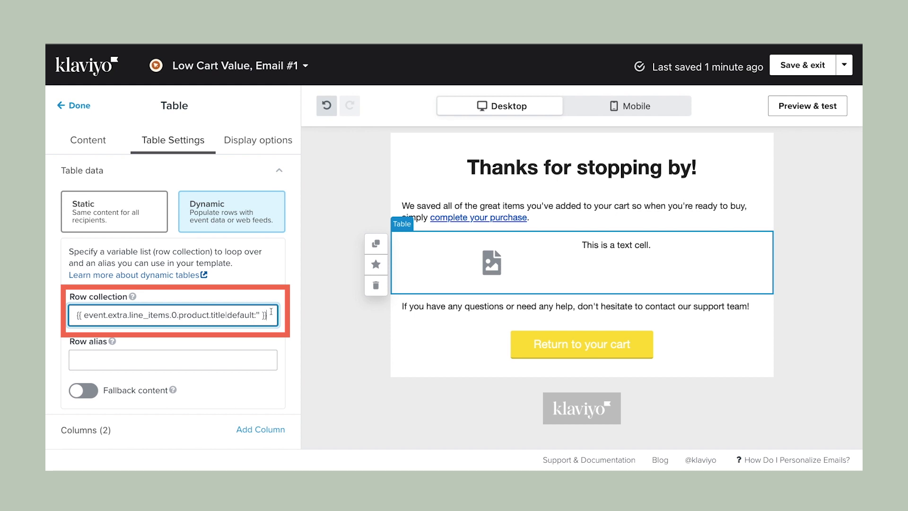
pyautogui.moveTo(270, 312); pyautogui.dragTo(169, 315)
pyautogui.press('BackSpace')
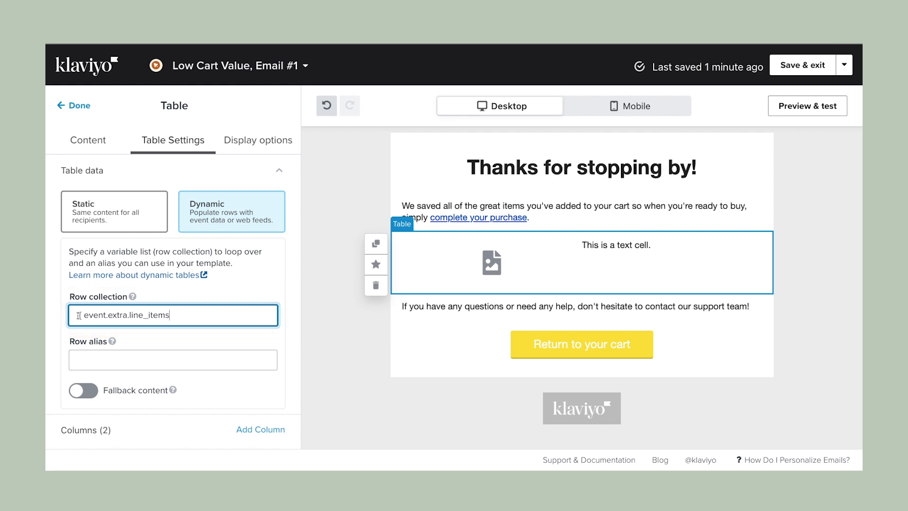
pyautogui.moveTo(83, 315); pyautogui.dragTo(70, 315)
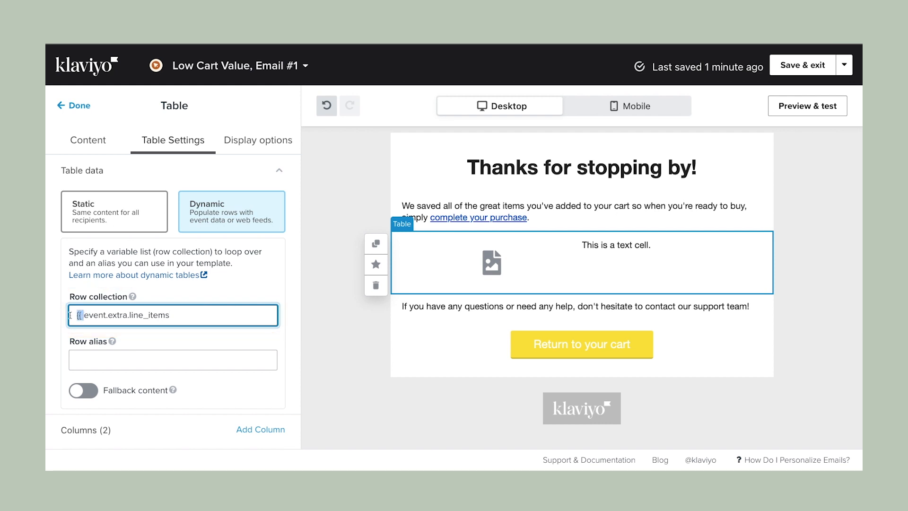
# Set the dynamic table's row alias to item.
pyautogui.click(87, 360)
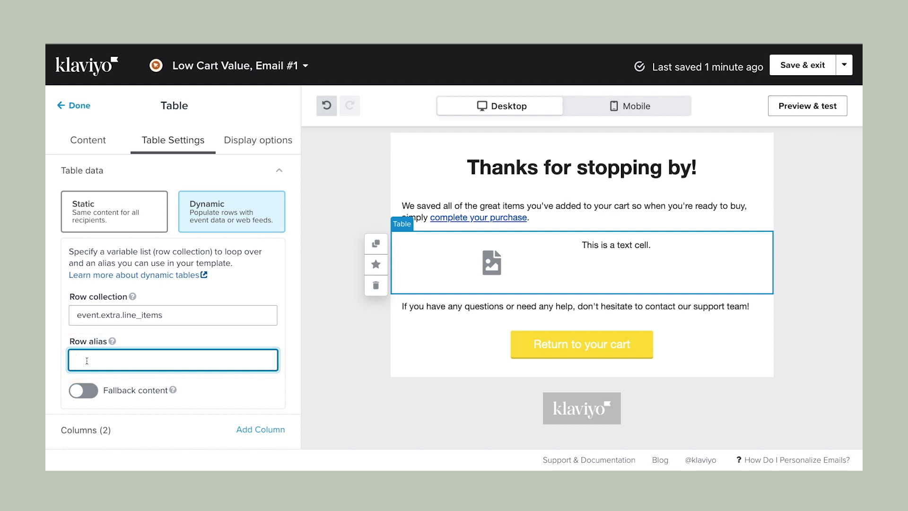
pyautogui.write('item')
pyautogui.click(236, 338)
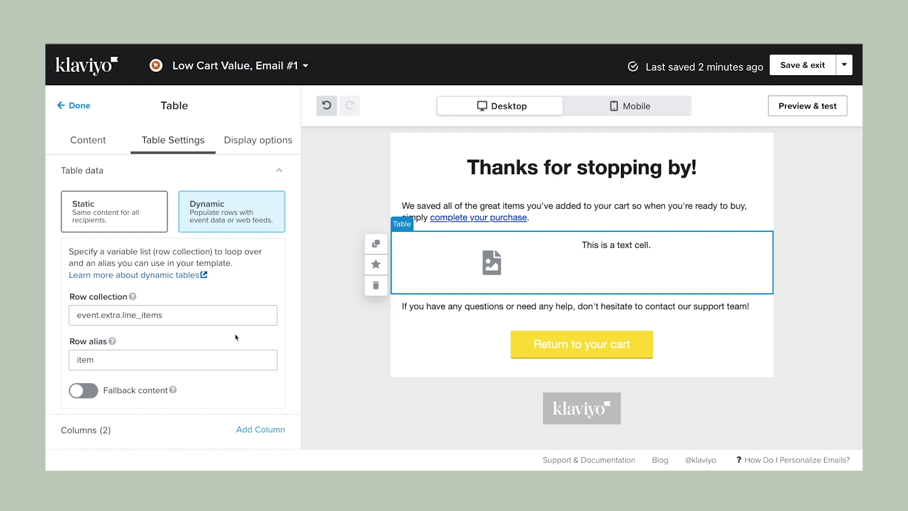
# Replace the placeholder text in the table's second cell with the copied variable {{ event.extra.line_items.0.product.title|default:'' }}.
pyautogui.click(102, 148)
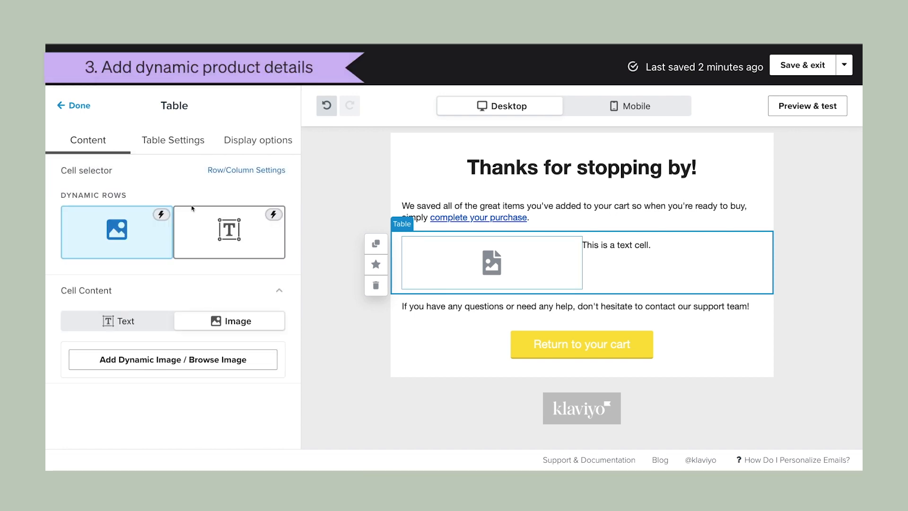
pyautogui.click(211, 237)
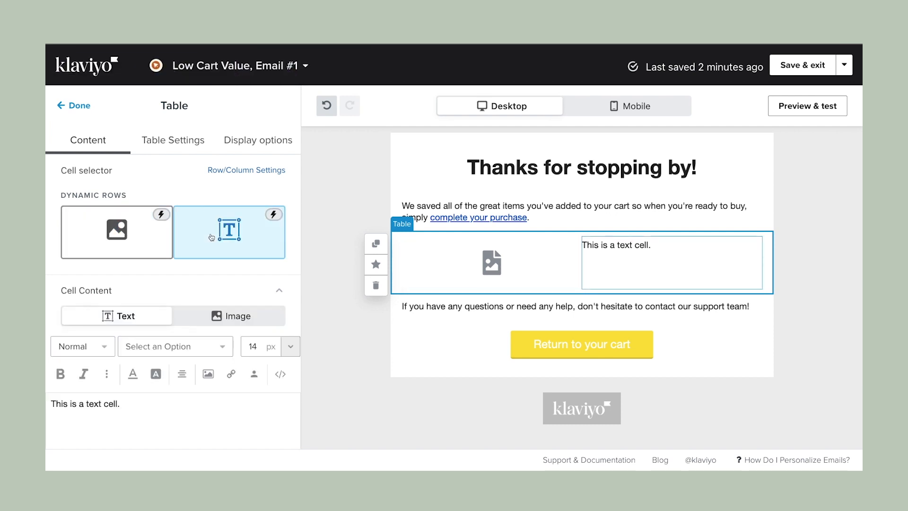
pyautogui.scroll(-1, 211, 237)
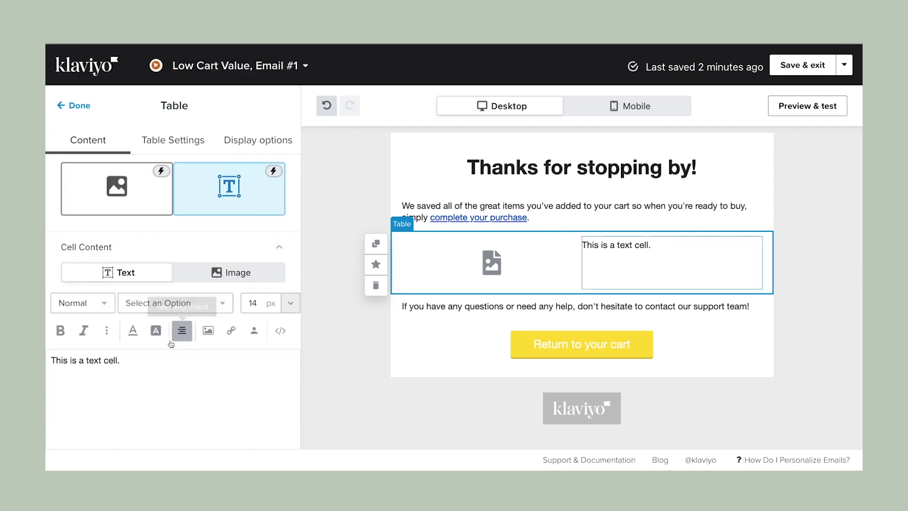
pyautogui.tripleClick(145, 361)
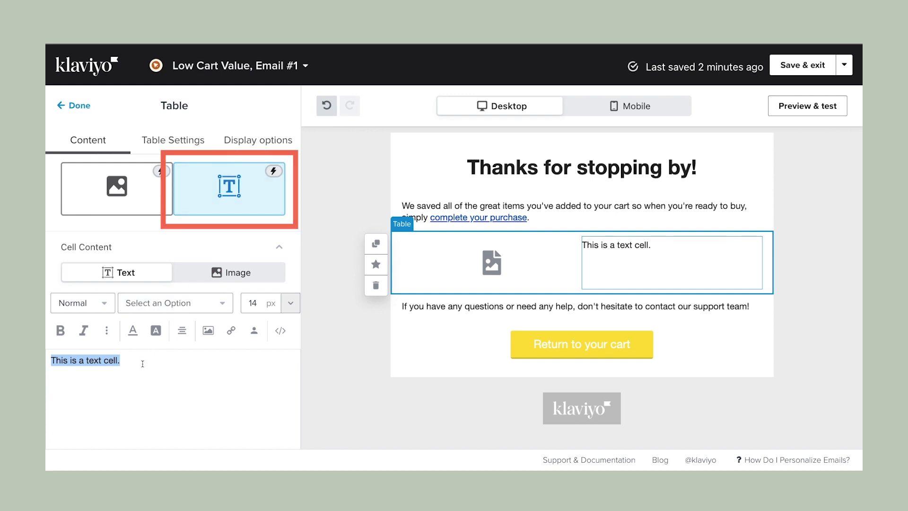
pyautogui.press('BackSpace')
pyautogui.hotkey('ctrl', 'v')
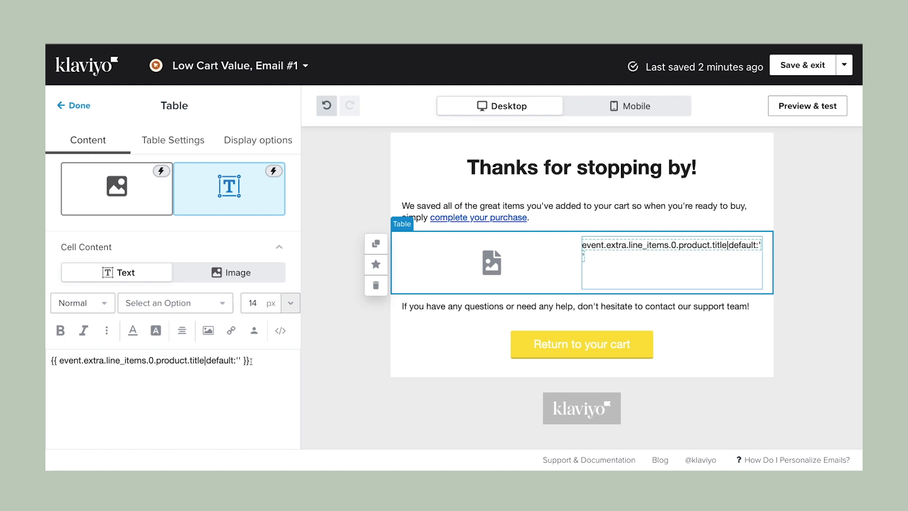
# Replace event.extra.line_items.0 in the text cell's variable with the alias item, giving {{ item.product.title|default:'' }}.
pyautogui.moveTo(250, 360); pyautogui.dragTo(238, 362)
pyautogui.click(159, 361)
pyautogui.moveTo(153, 361); pyautogui.dragTo(59, 361)
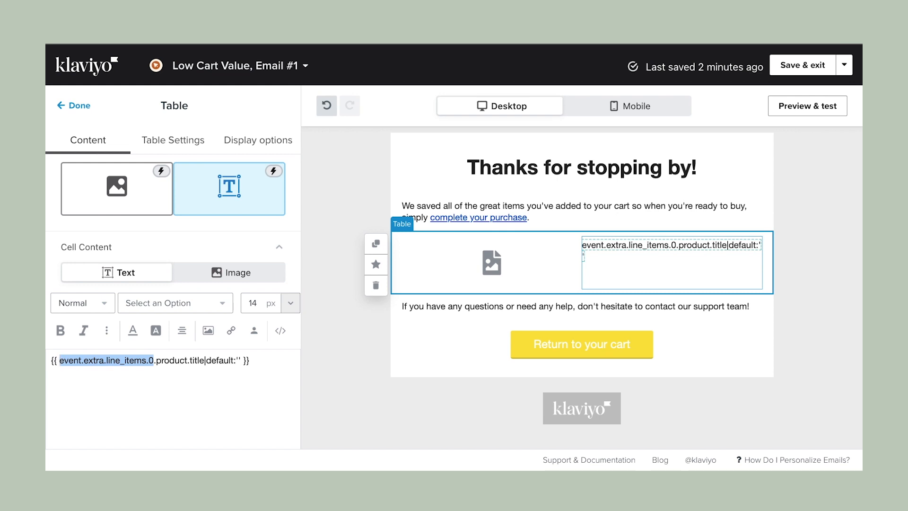
pyautogui.write('item')
pyautogui.scroll(1, 264, 317)
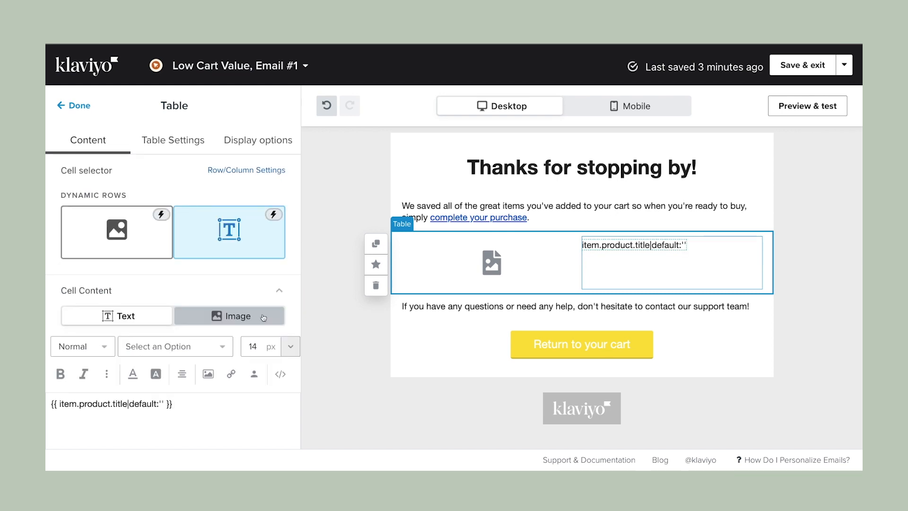
# Copy the event variable {{ event.extra.line_items.0.product.images.0.src|default:'' }} from the previewed Checkout Started event, and return to editing the table.
pyautogui.click(813, 108)
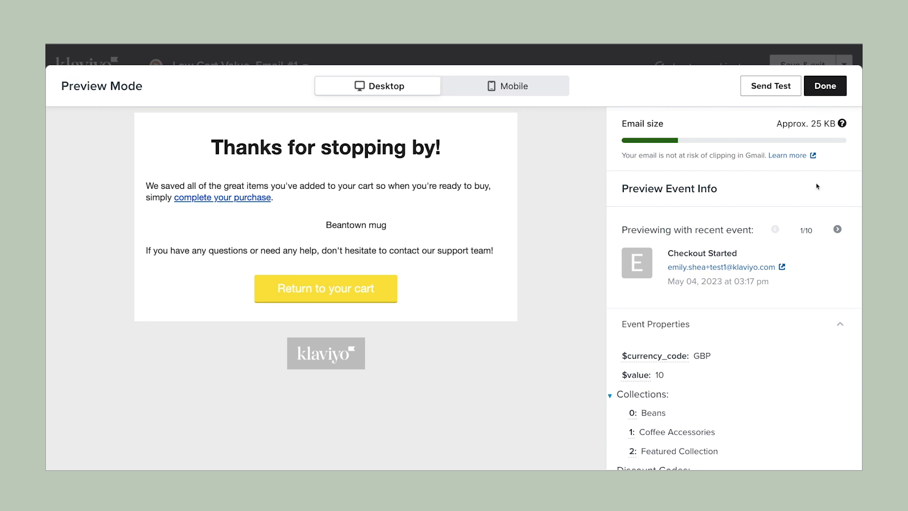
pyautogui.scroll(-5, 817, 185)
pyautogui.scroll(-7, 817, 186)
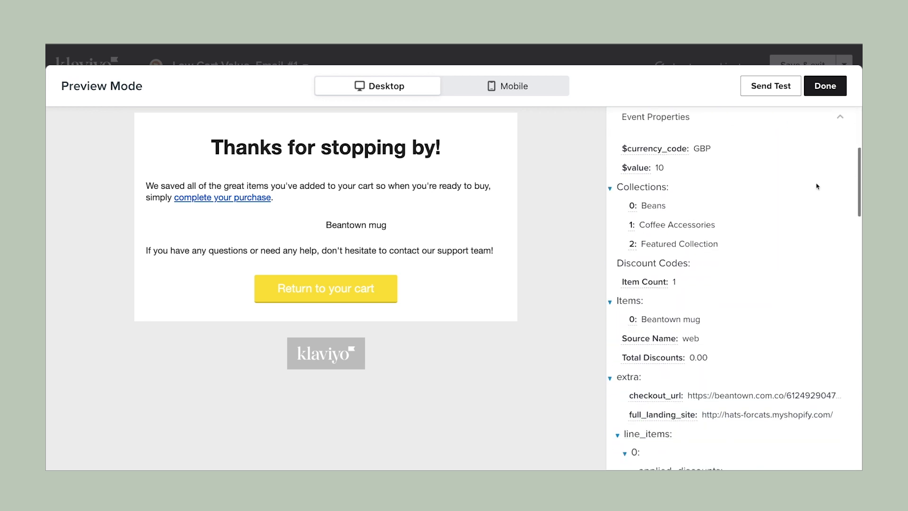
pyautogui.scroll(-7, 816, 186)
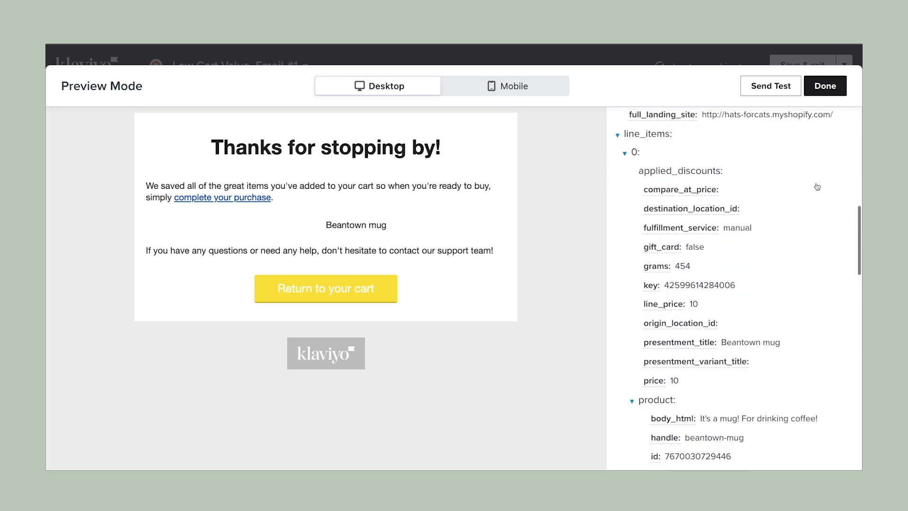
pyautogui.scroll(-3, 817, 185)
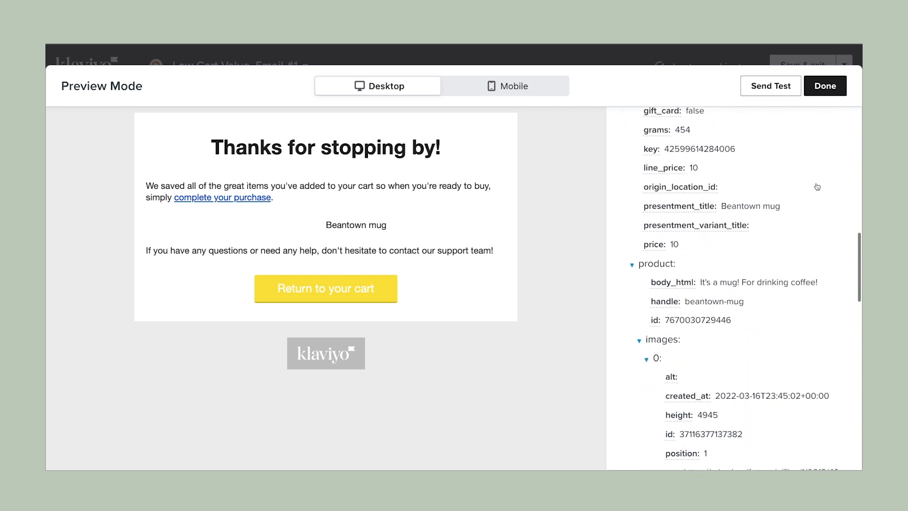
pyautogui.scroll(-3, 817, 186)
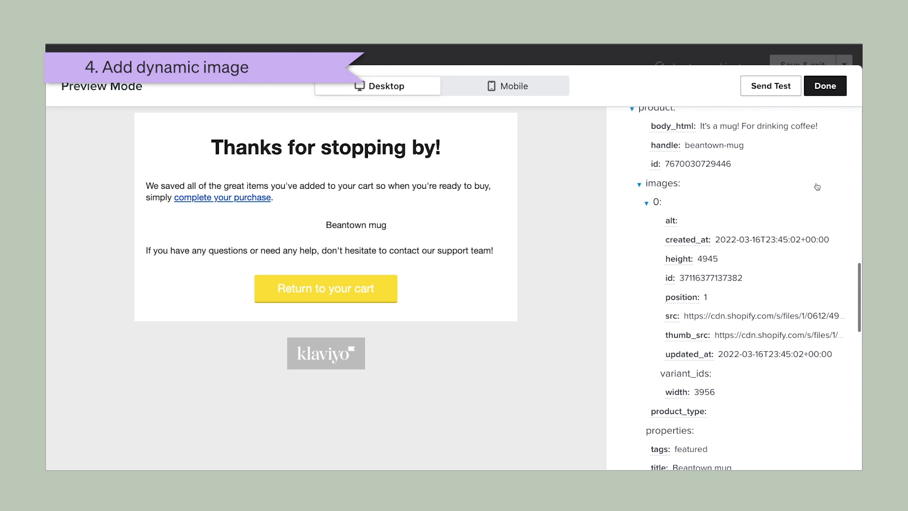
pyautogui.scroll(-1, 817, 187)
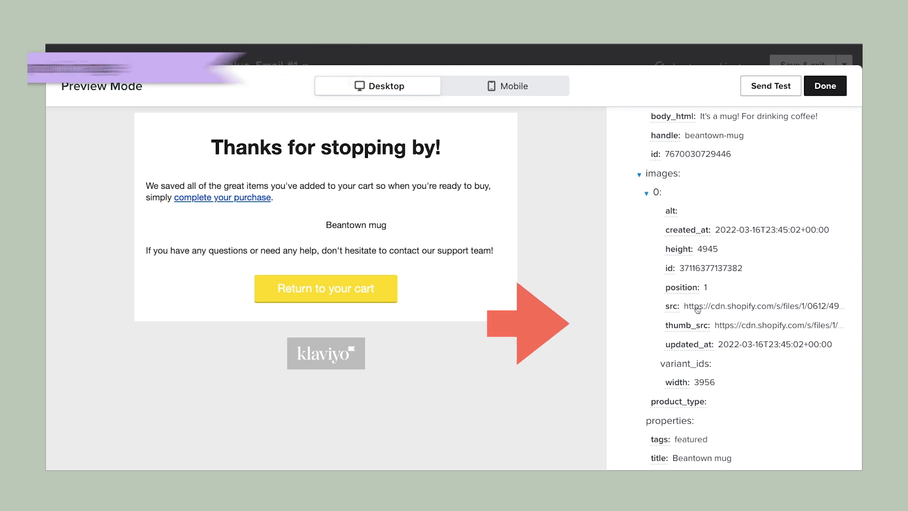
pyautogui.click(672, 307)
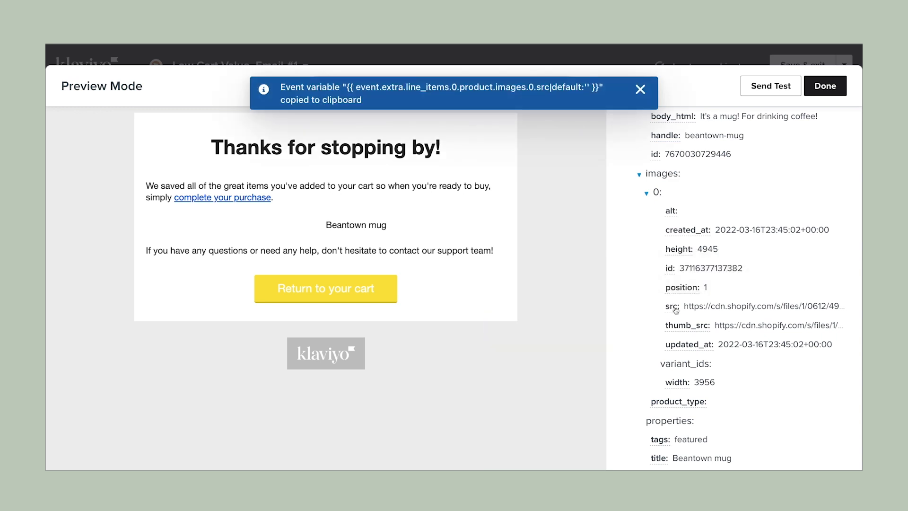
pyautogui.click(823, 86)
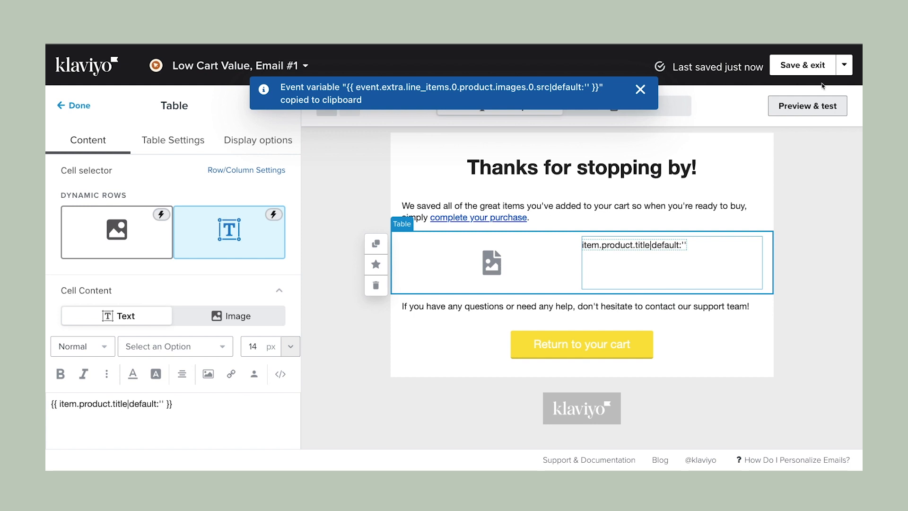
# Add a dynamic image to the table's first cell from the copied variable, replacing event.extra.line_items.0 with item to give {{ item.product.images.0.src|default:'' }}.
pyautogui.click(100, 245)
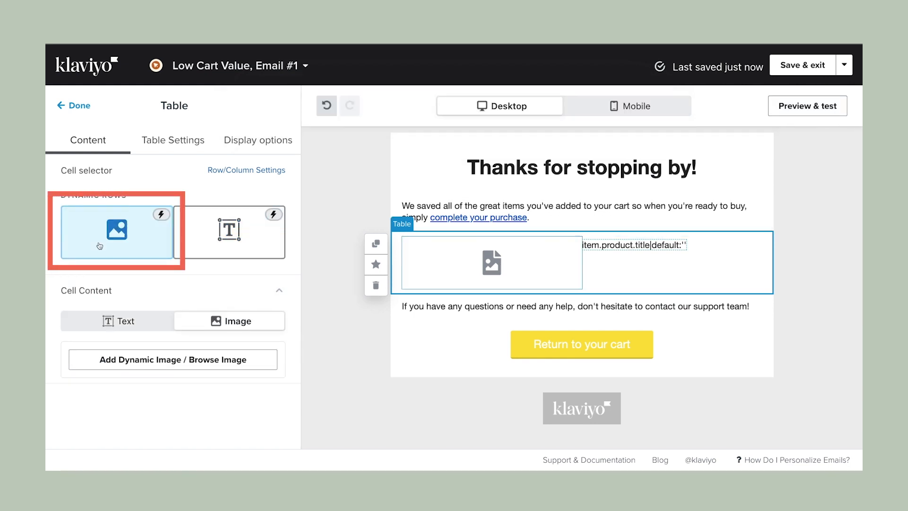
pyautogui.click(160, 368)
pyautogui.click(309, 212)
pyautogui.hotkey('ctrl', 'v')
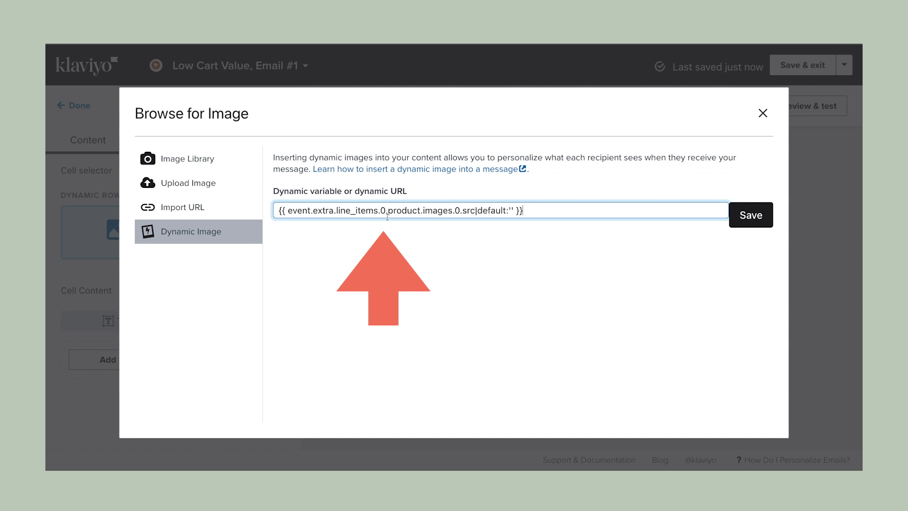
pyautogui.moveTo(386, 210); pyautogui.dragTo(289, 212)
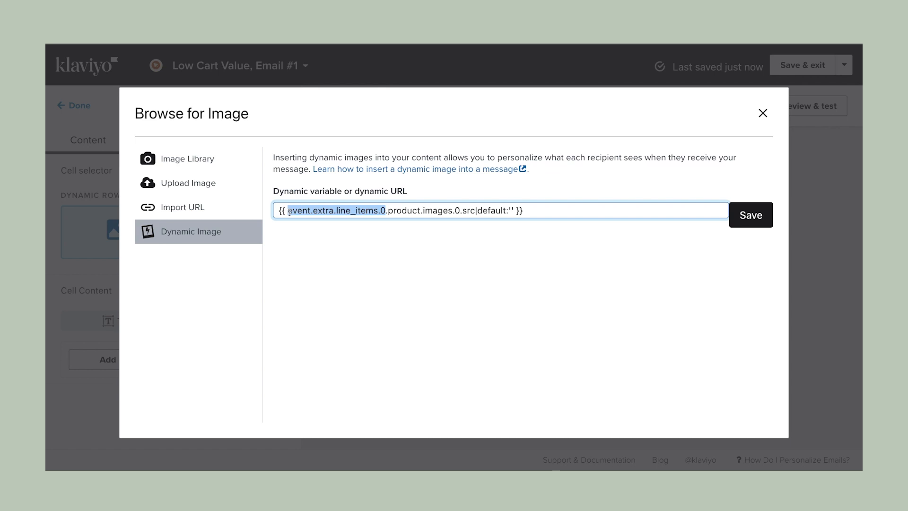
pyautogui.write('item')
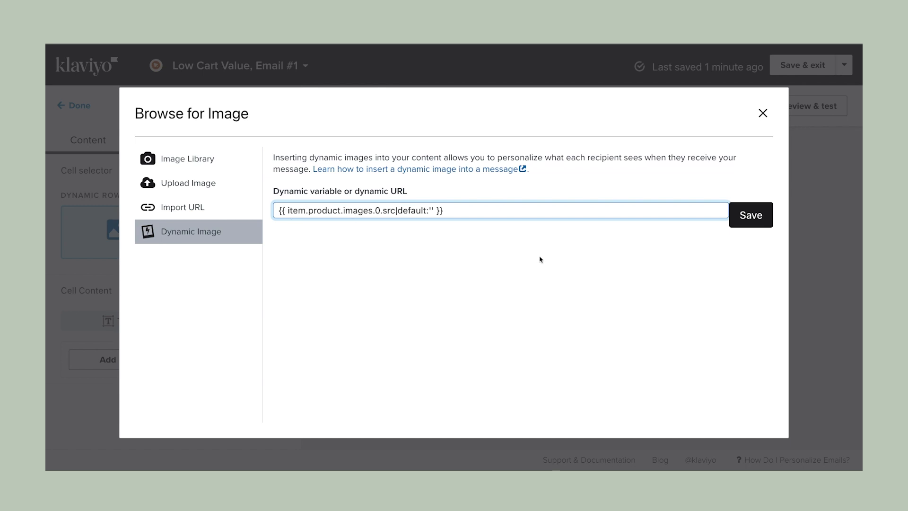
pyautogui.click(750, 226)
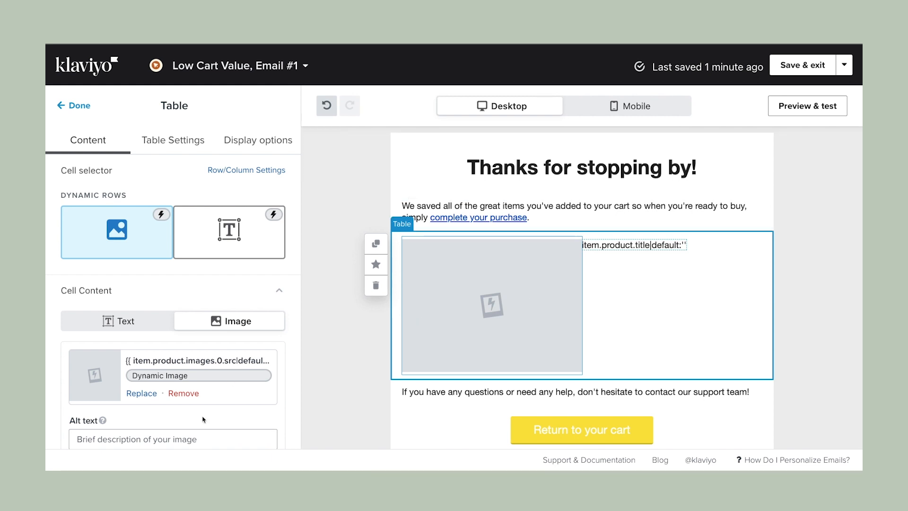
# Set the dynamic image's maximum width to 250 px.
pyautogui.scroll(-1, 203, 420)
pyautogui.scroll(-1, 203, 419)
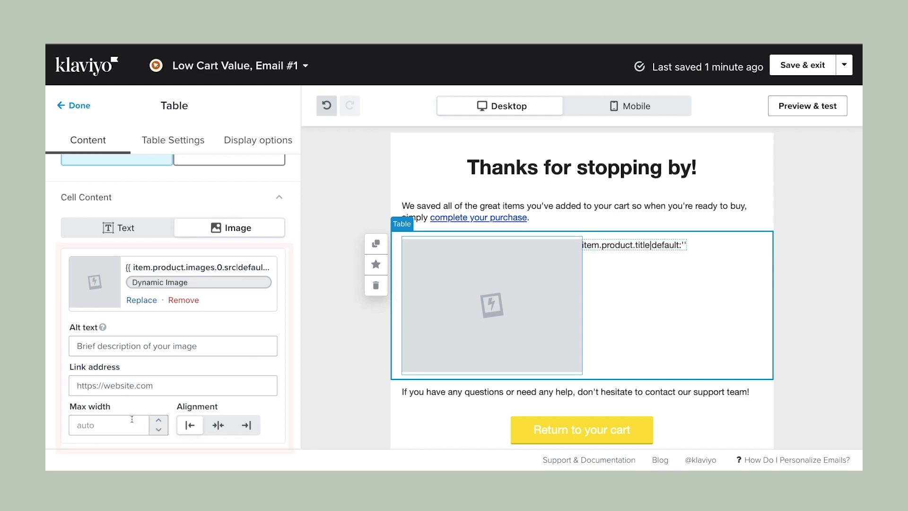
pyautogui.click(127, 427)
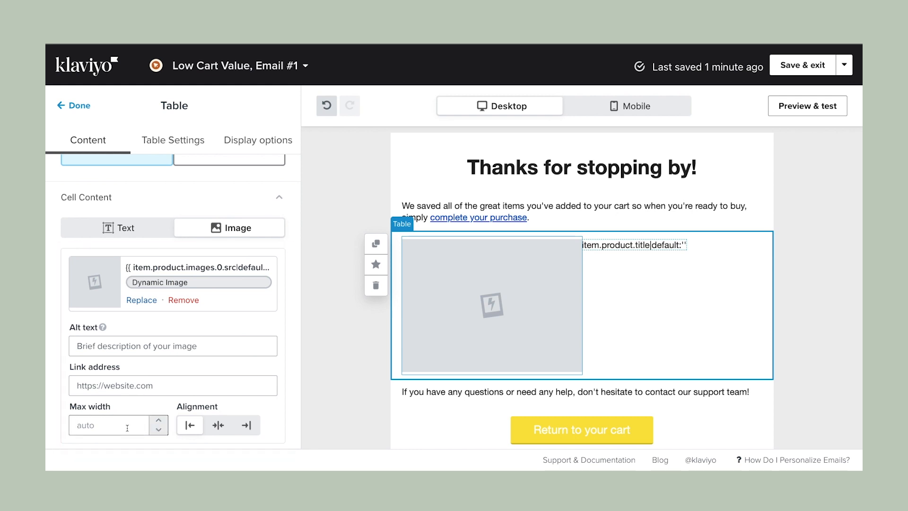
pyautogui.write('250')
pyautogui.click(139, 443)
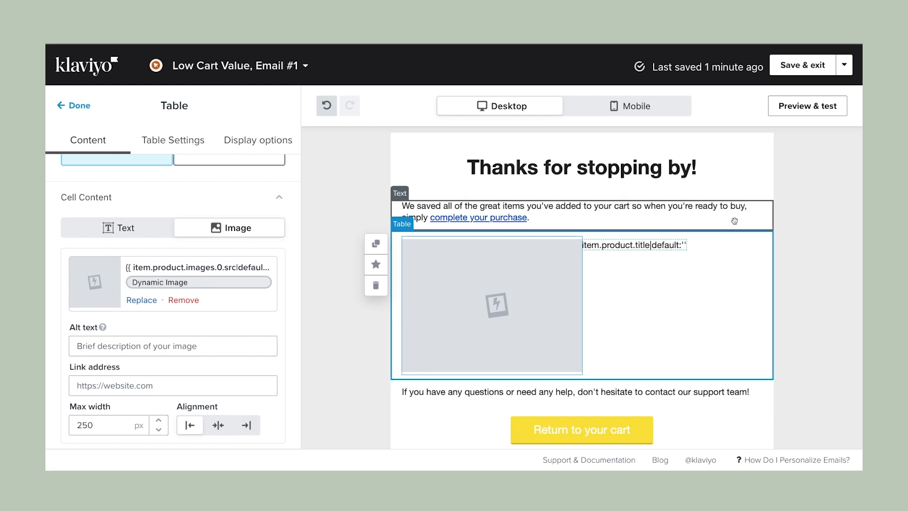
# Preview the email to check the dynamic image and title in the table.
pyautogui.click(811, 113)
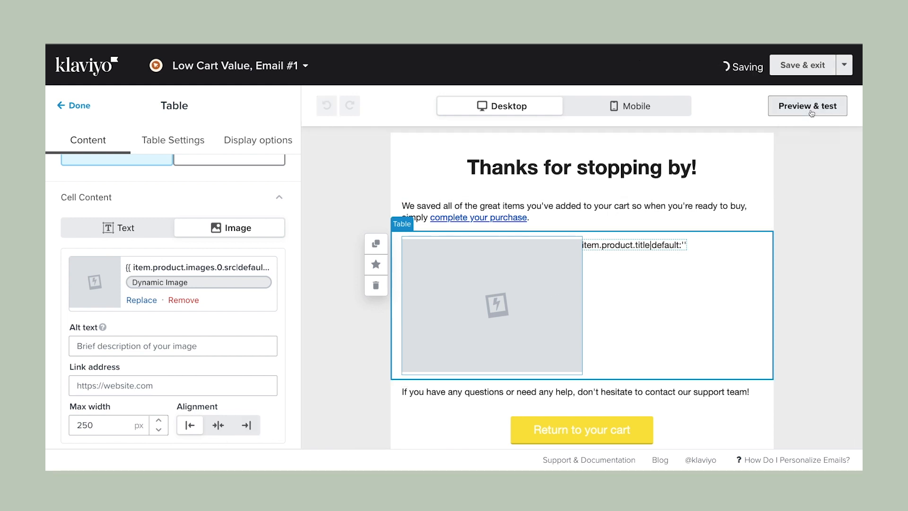